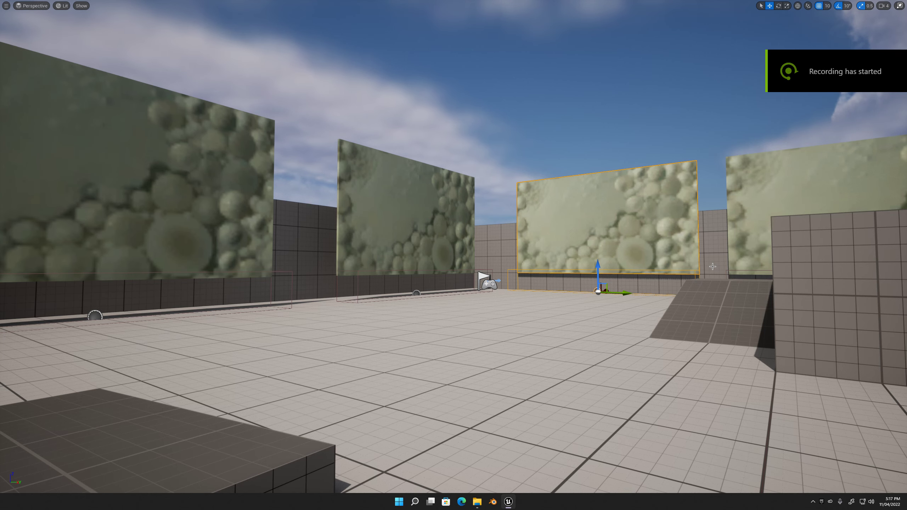
Step: Start Play In Editor and capture the mouse in the running game viewport
{"action": "key", "text": "ctrl+p"}
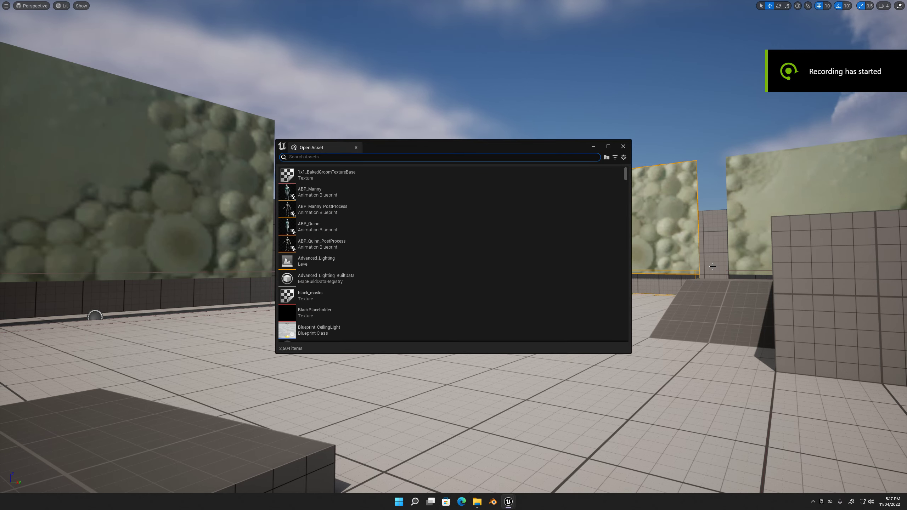
{"action": "key", "text": "Escape"}
{"action": "key", "text": "alt+p"}
{"action": "left_click", "coordinate": [712, 266]}
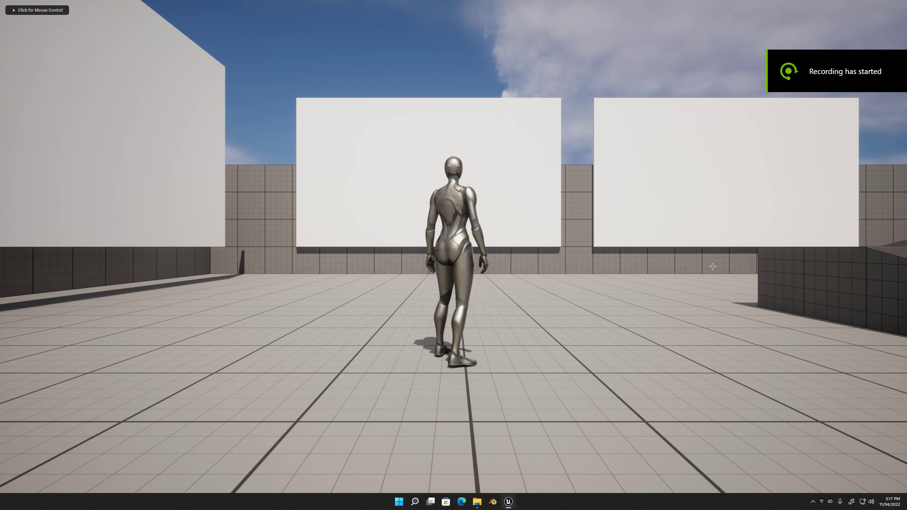
Step: Walk up to the wall and paint a cursive 'hello' with a curved, arrow-tipped underline
{"action": "key", "text": "w"}
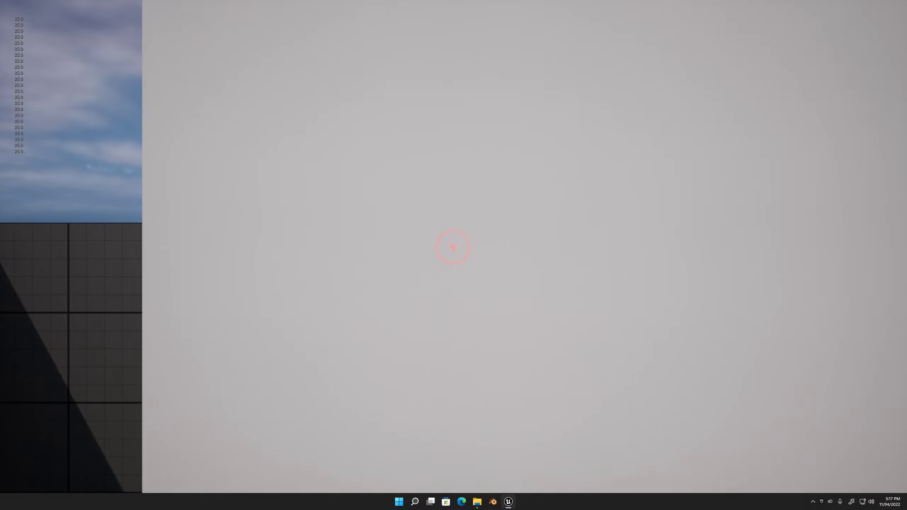
{"action": "left_click_drag", "start_coordinate": [449, 245], "coordinate": [453, 246]}
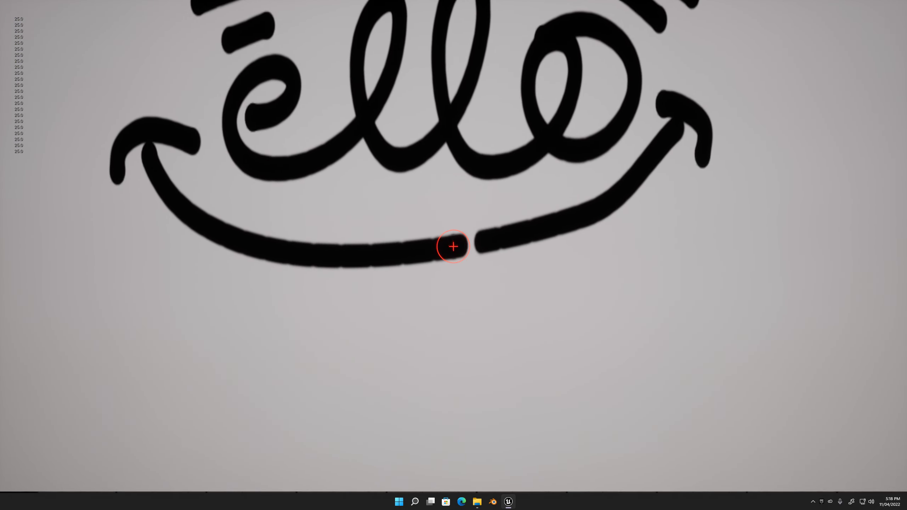
{"action": "left_click_drag", "start_coordinate": [452, 246], "coordinate": [453, 246]}
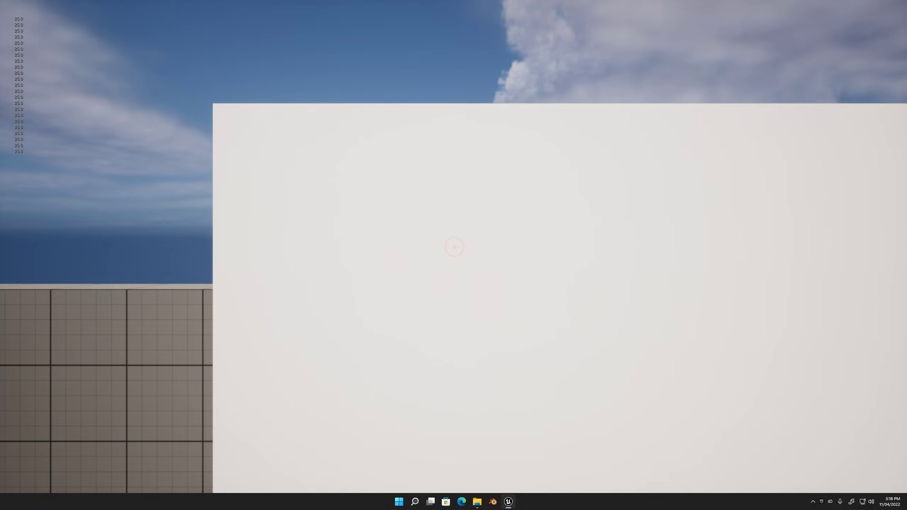
Step: Paint a cartoon face with glasses and a 'Y'-marked hat on the blank wall panel
{"action": "left_click_drag", "start_coordinate": [453, 246], "coordinate": [454, 245]}
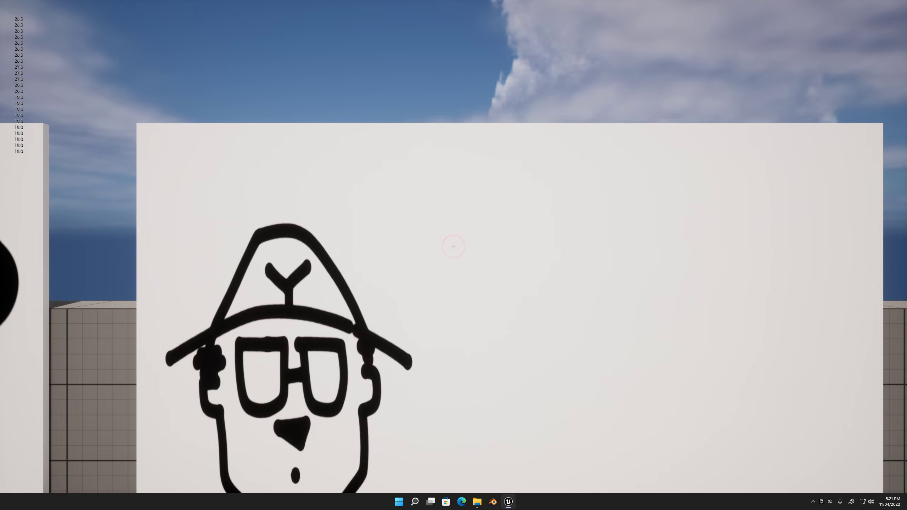
Step: Enlarge the brush and paint thick black 'Ros' lettering beside the cartoon face
{"action": "scroll", "coordinate": [454, 247], "scroll_direction": "up", "scroll_amount": 5}
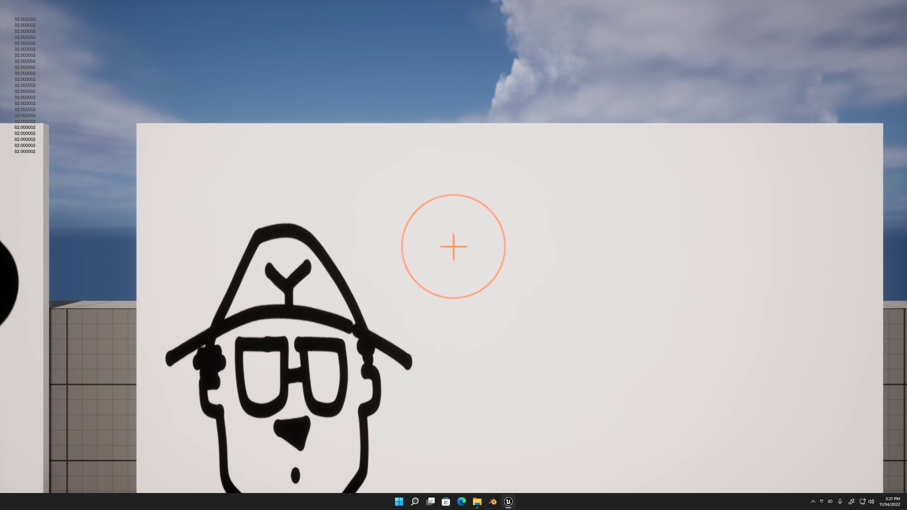
{"action": "scroll", "coordinate": [453, 247], "scroll_direction": "up", "scroll_amount": 2}
{"action": "scroll", "coordinate": [453, 246], "scroll_direction": "up", "scroll_amount": 1}
{"action": "scroll", "coordinate": [453, 246], "scroll_direction": "up", "scroll_amount": 1}
{"action": "left_click", "coordinate": [454, 246]}
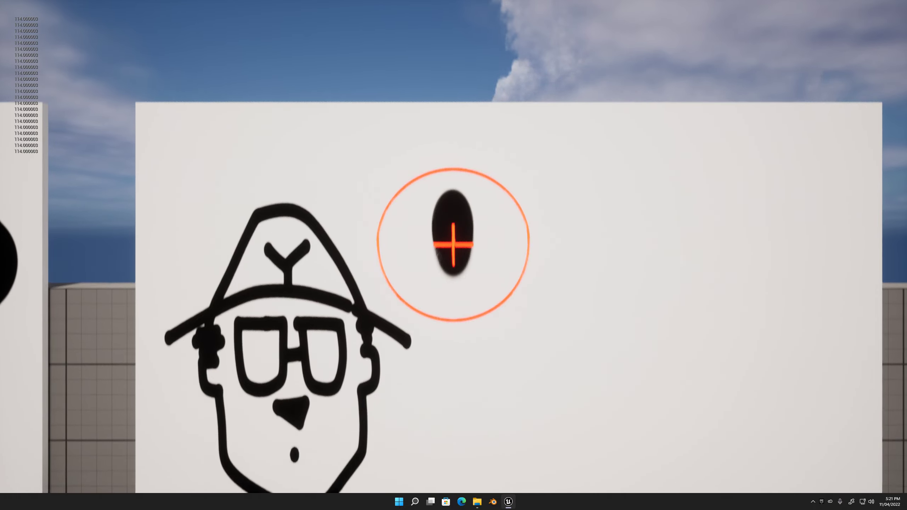
{"action": "left_click_drag", "start_coordinate": [453, 245], "coordinate": [454, 245]}
{"action": "scroll", "coordinate": [453, 245], "scroll_direction": "down", "scroll_amount": 10}
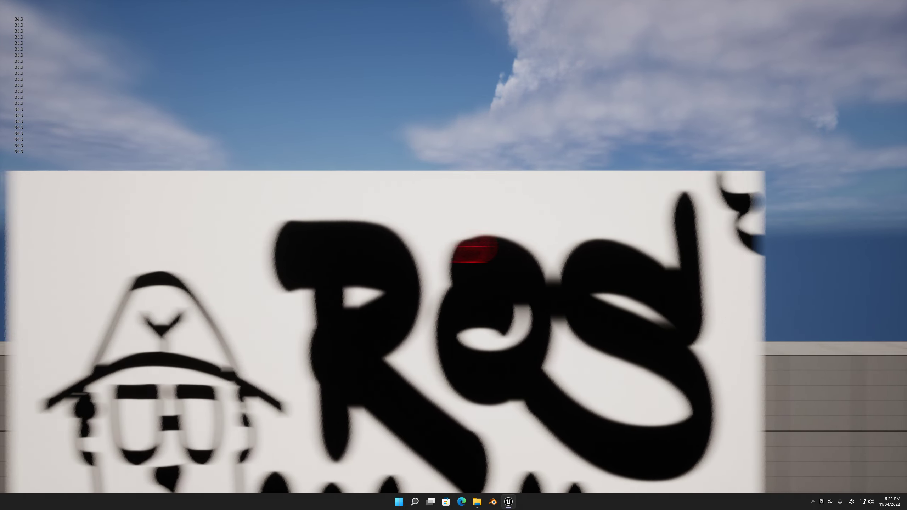